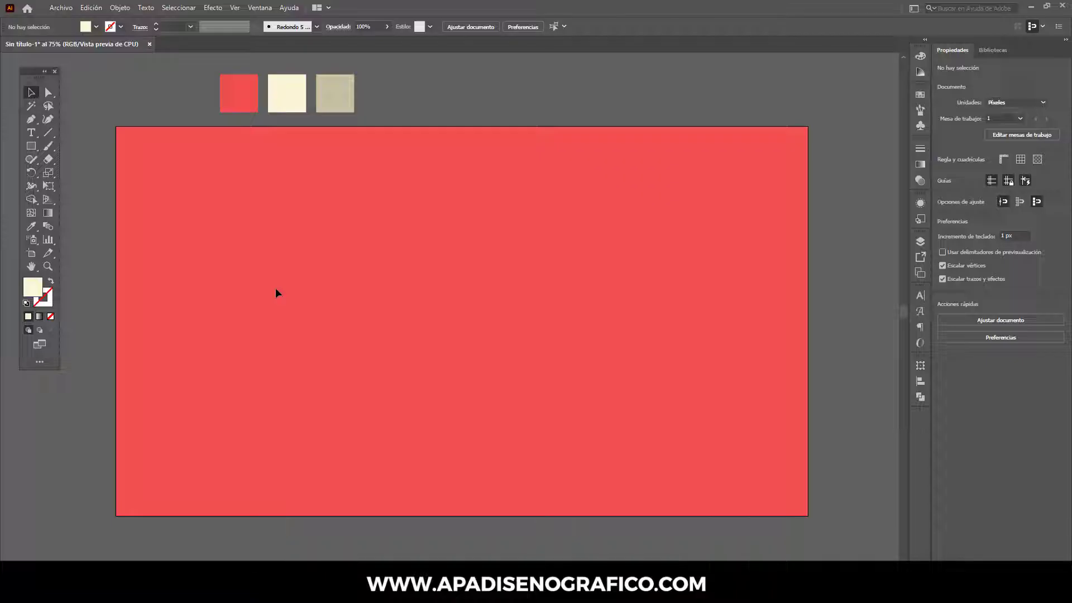
Type PERSPECTIVA on the red artboard as Montserrat Black text and leave it selected
{"action": "key", "text": "t"}
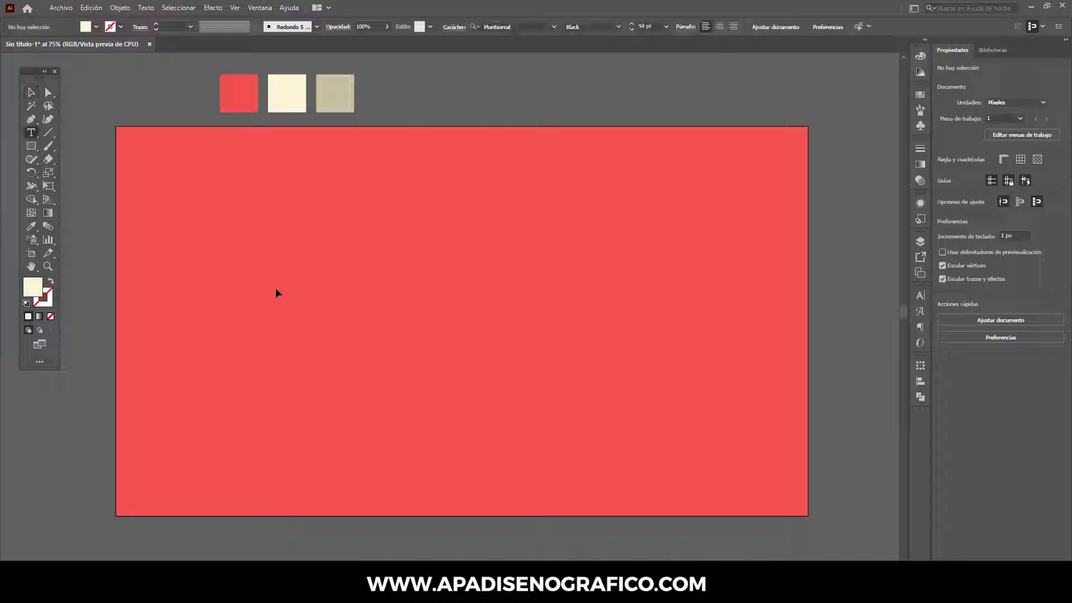
{"action": "left_click", "coordinate": [282, 294]}
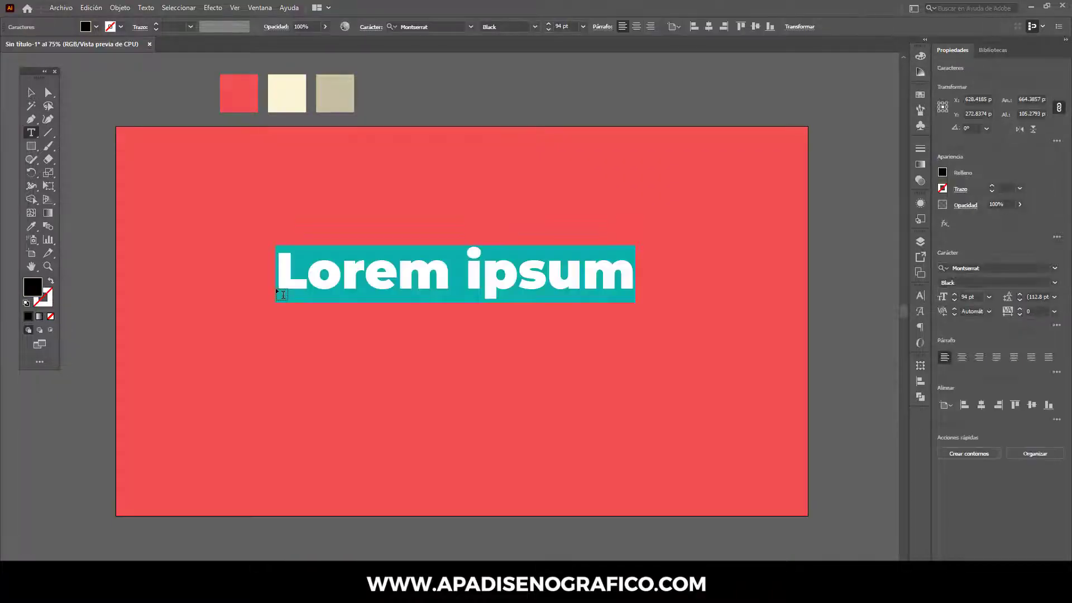
{"action": "type", "text": "PERSP"}
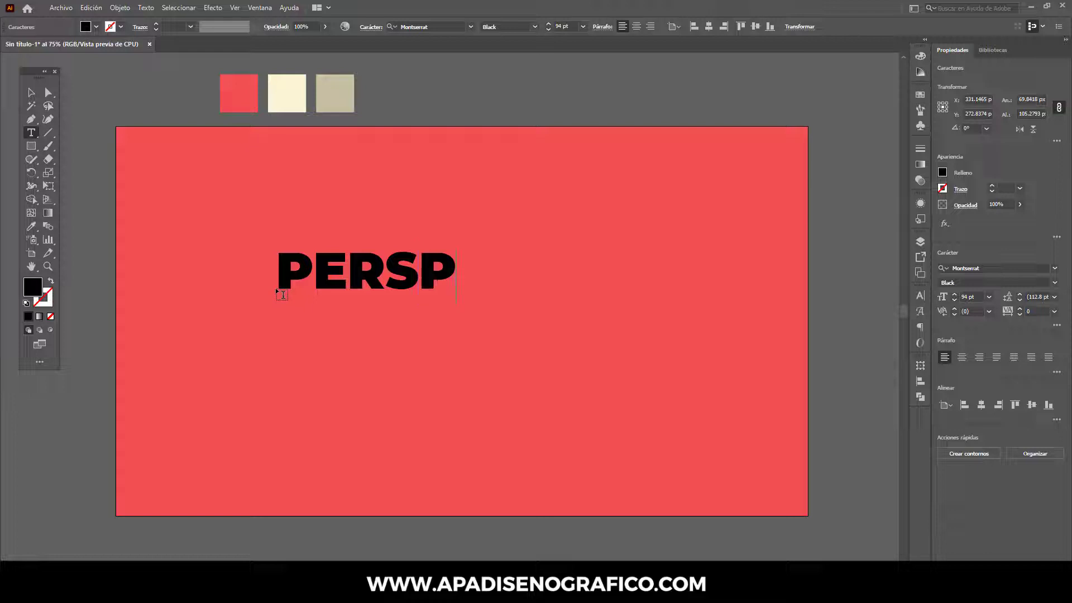
{"action": "type", "text": "ECTIVA"}
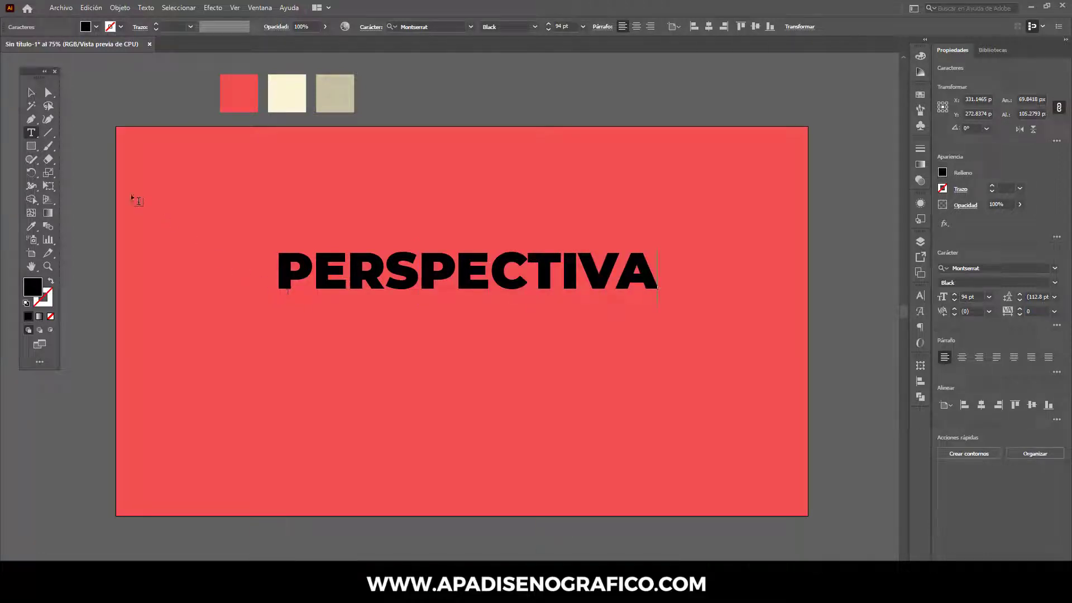
{"action": "left_click", "coordinate": [32, 94]}
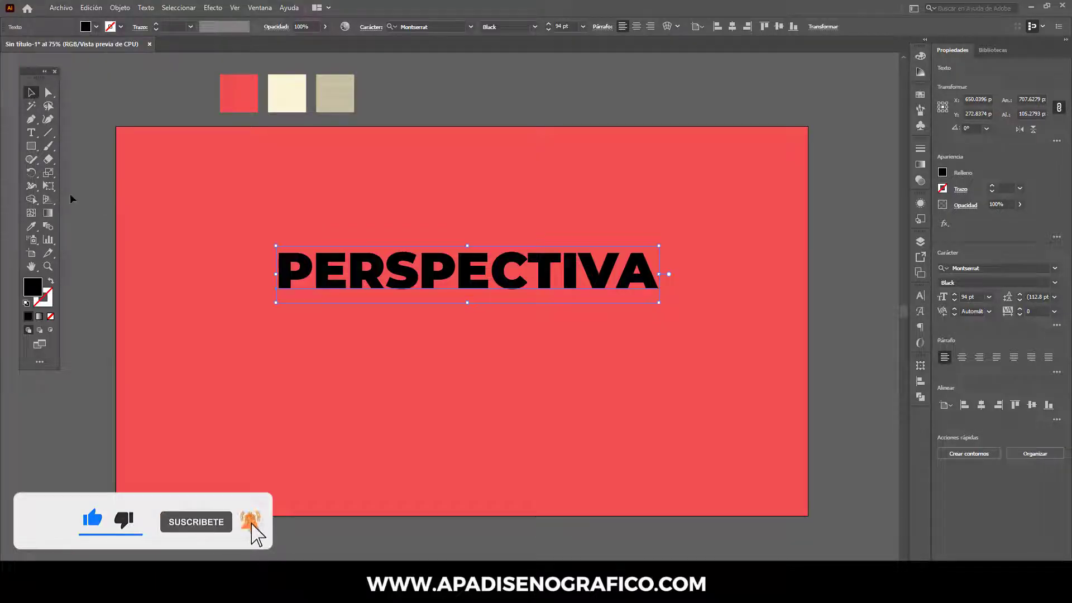
Colour PERSPECTIVA with the cream swatch and convert it to outlines
{"action": "left_click", "coordinate": [31, 226]}
{"action": "left_click", "coordinate": [283, 100]}
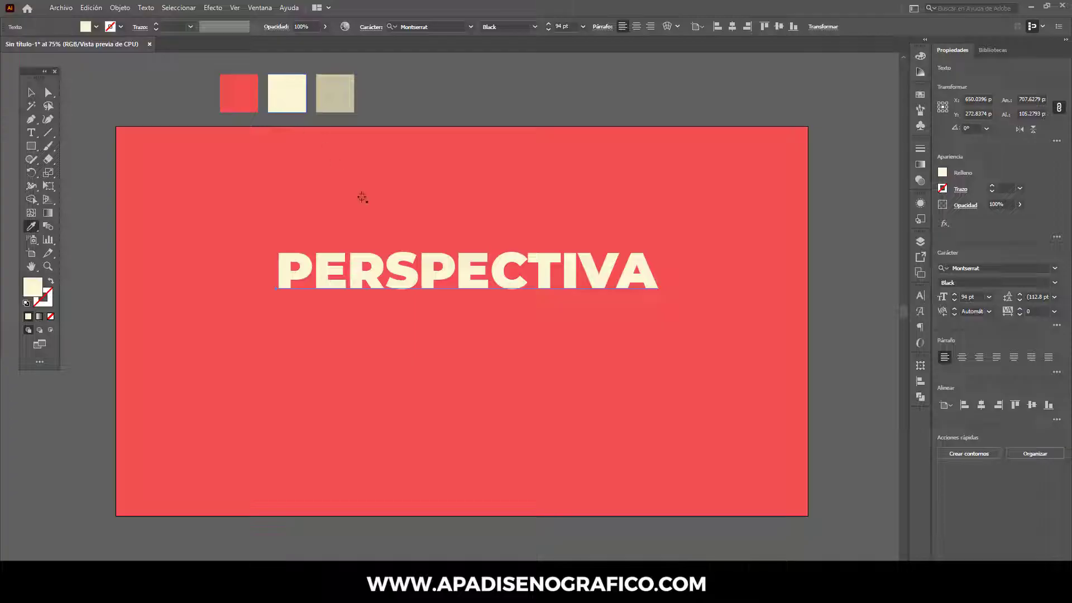
{"action": "right_click", "coordinate": [396, 260]}
{"action": "mouse_move", "coordinate": [433, 266]}
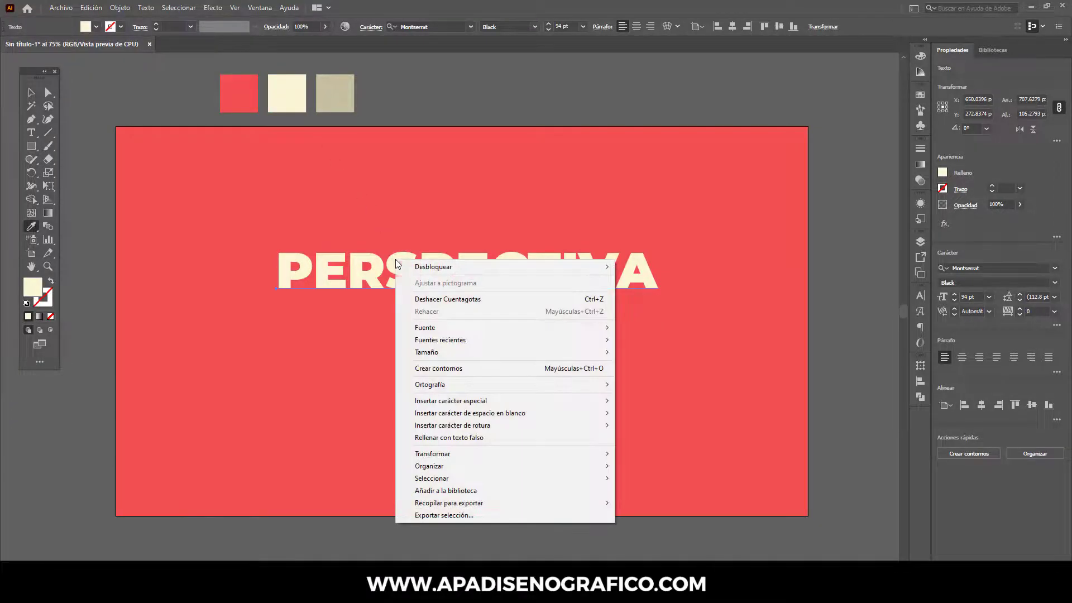
{"action": "left_click", "coordinate": [441, 370]}
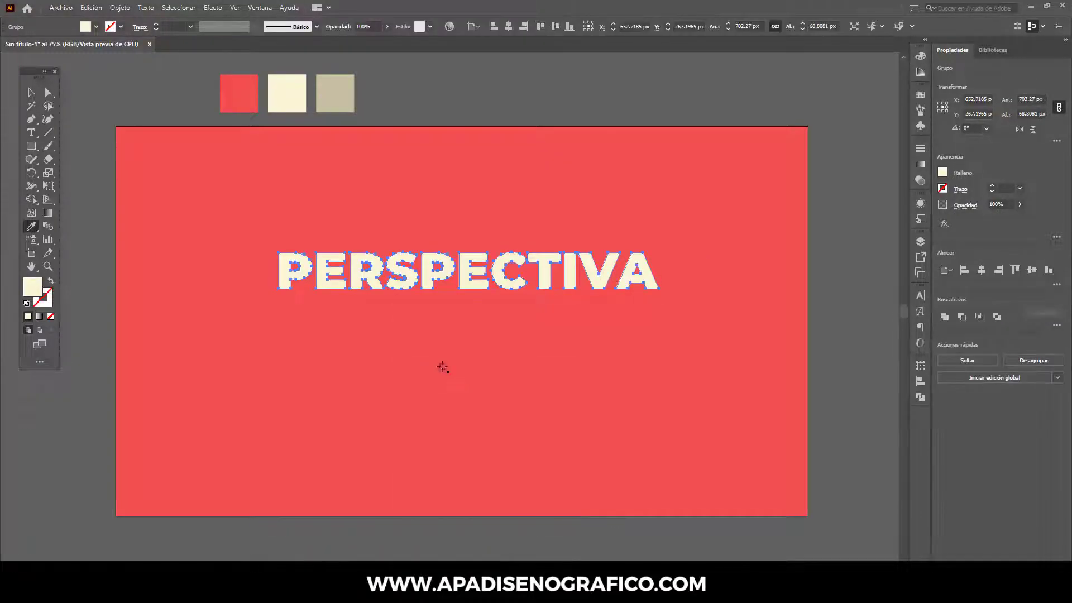
Centre the outlined word on the artboard at X 640, Y 360, then deselect it
{"action": "left_click", "coordinate": [508, 26]}
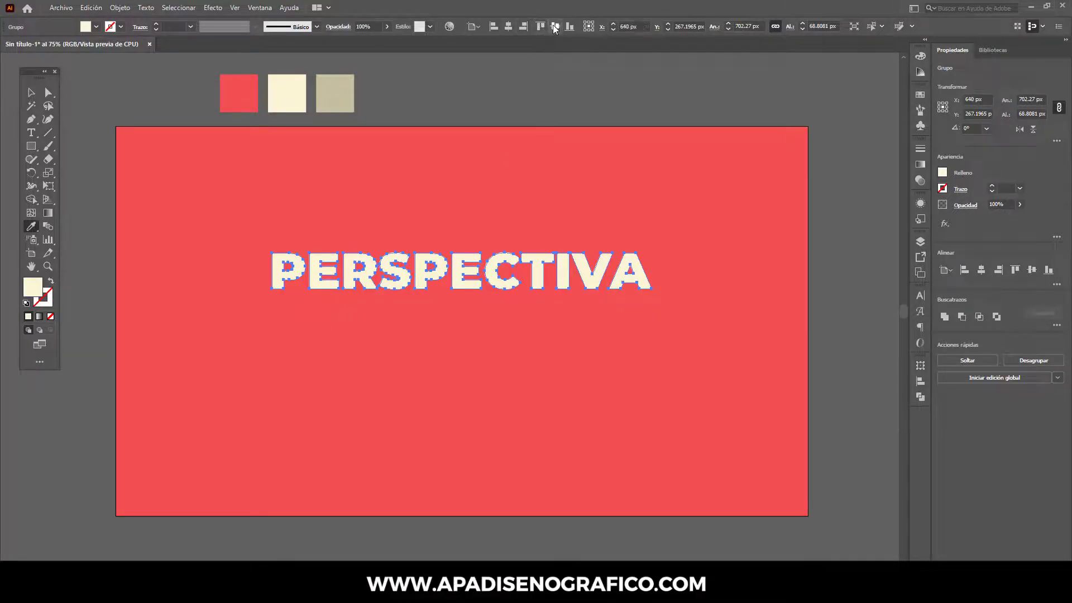
{"action": "left_click", "coordinate": [555, 26]}
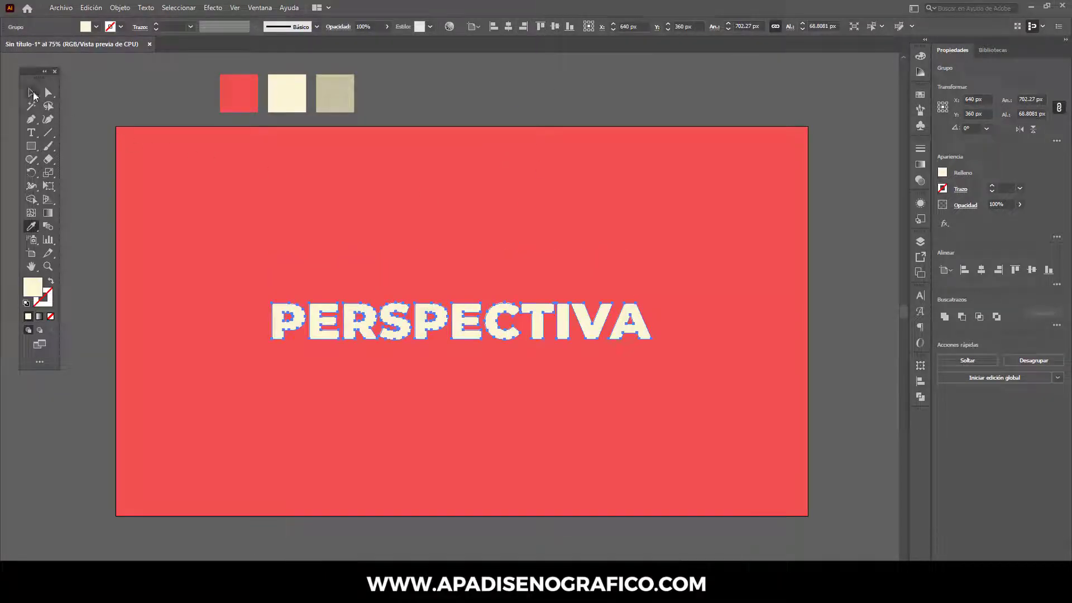
{"action": "left_click", "coordinate": [32, 94]}
{"action": "left_click", "coordinate": [296, 210]}
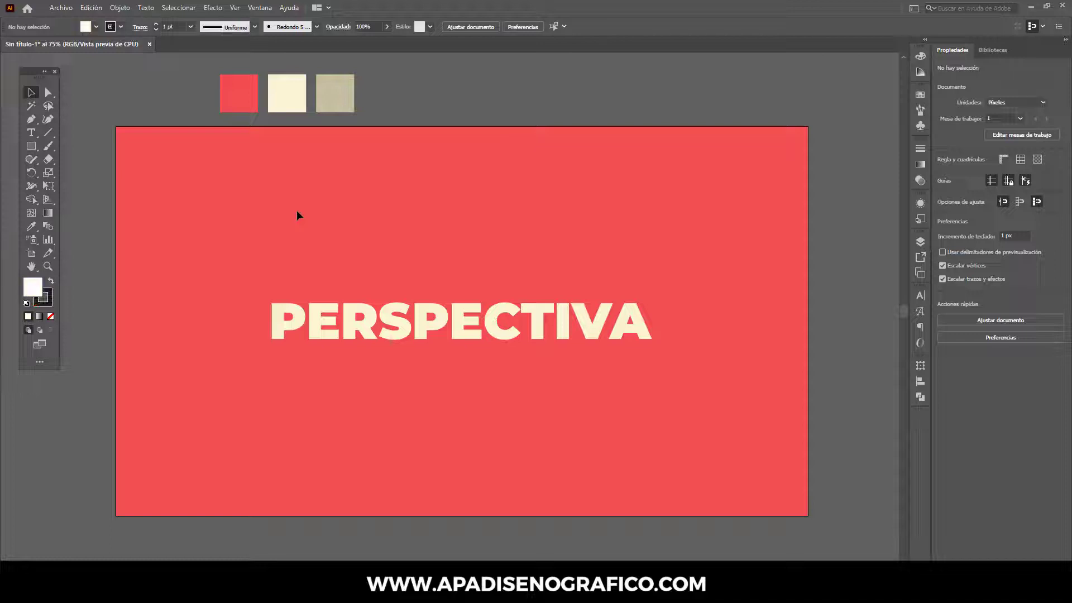
Draw an unfilled 185 px vertical line through the E and select it with the word
{"action": "left_click", "coordinate": [50, 316]}
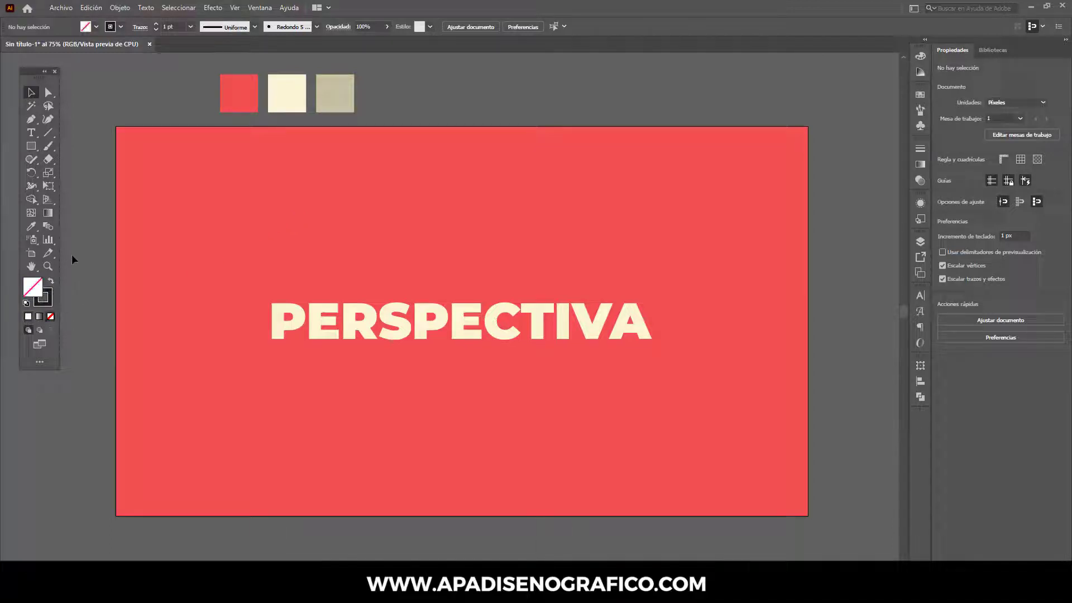
{"action": "left_click", "coordinate": [50, 134]}
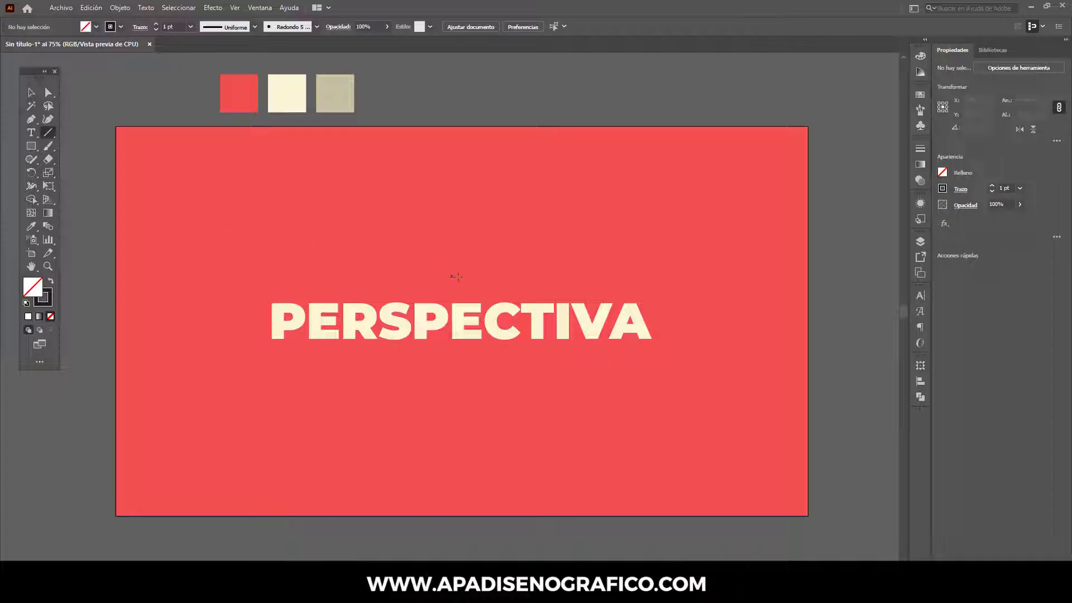
{"action": "left_click_drag", "start_coordinate": [467, 278], "coordinate": [473, 378]}
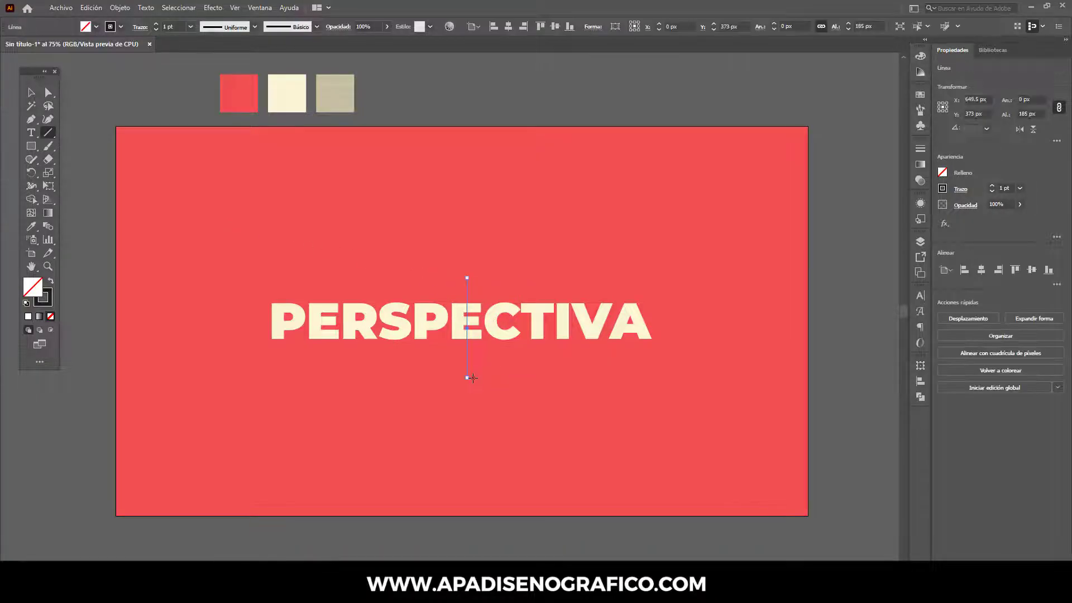
{"action": "key", "text": "v"}
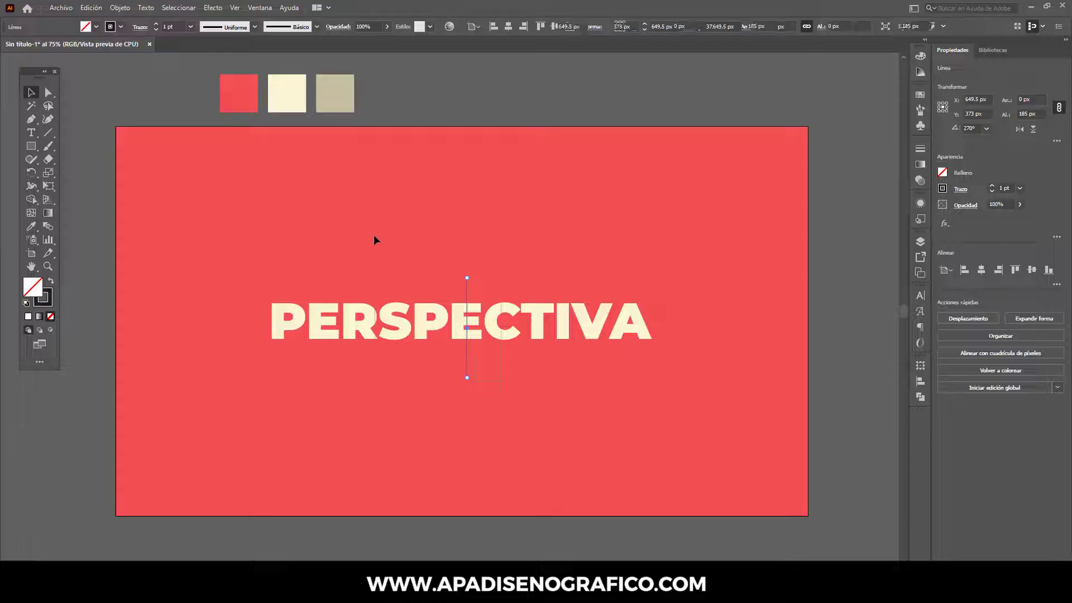
{"action": "key", "text": "ctrl+a"}
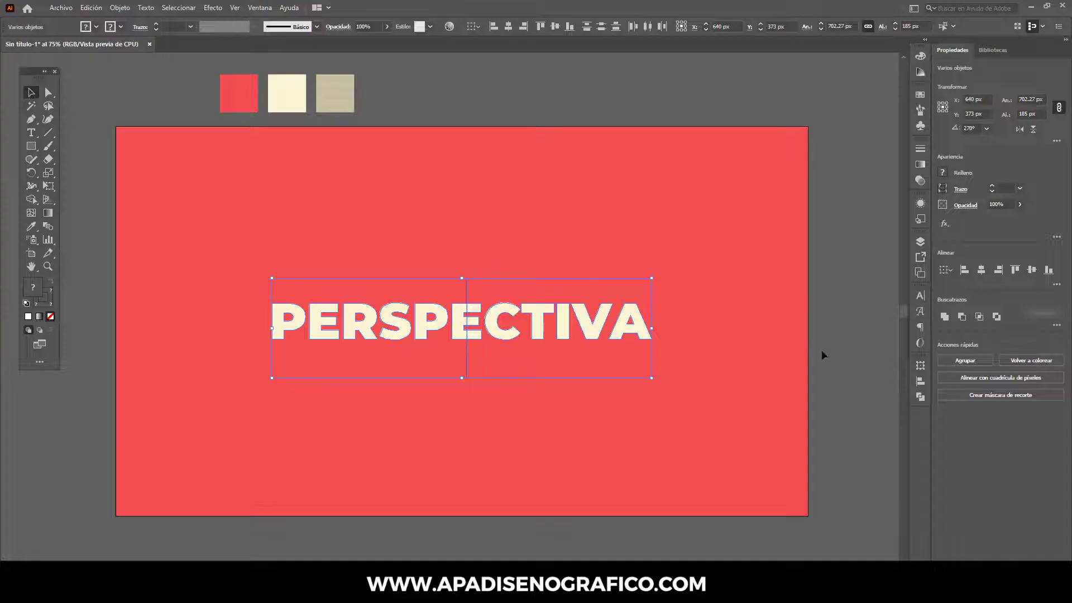
Divide PERSPECTIVA along the line with Pathfinder and ungroup the resulting pieces
{"action": "left_click", "coordinate": [919, 392]}
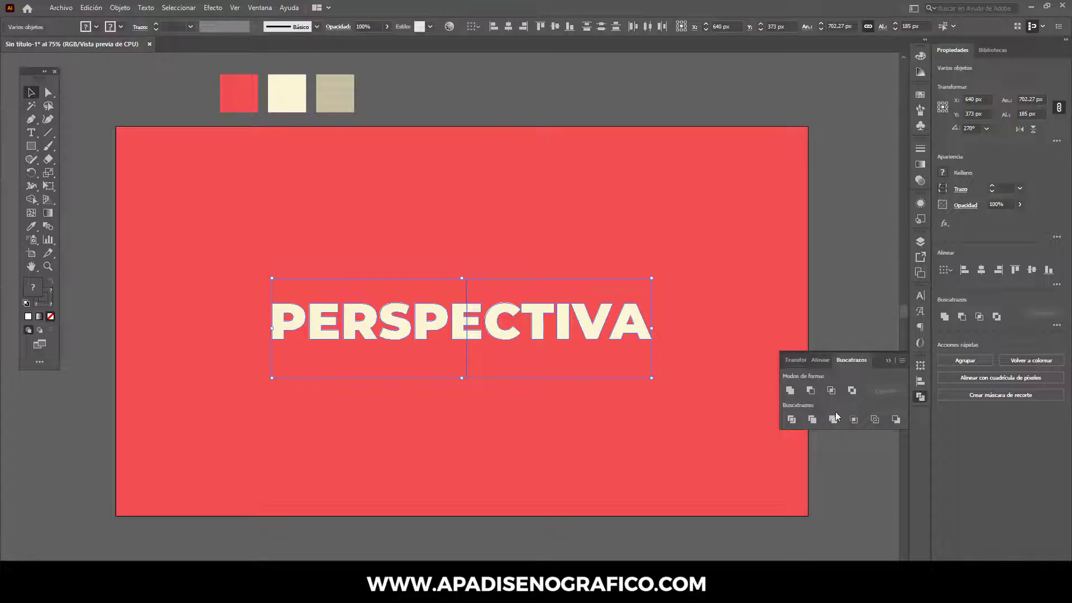
{"action": "left_click", "coordinate": [793, 420]}
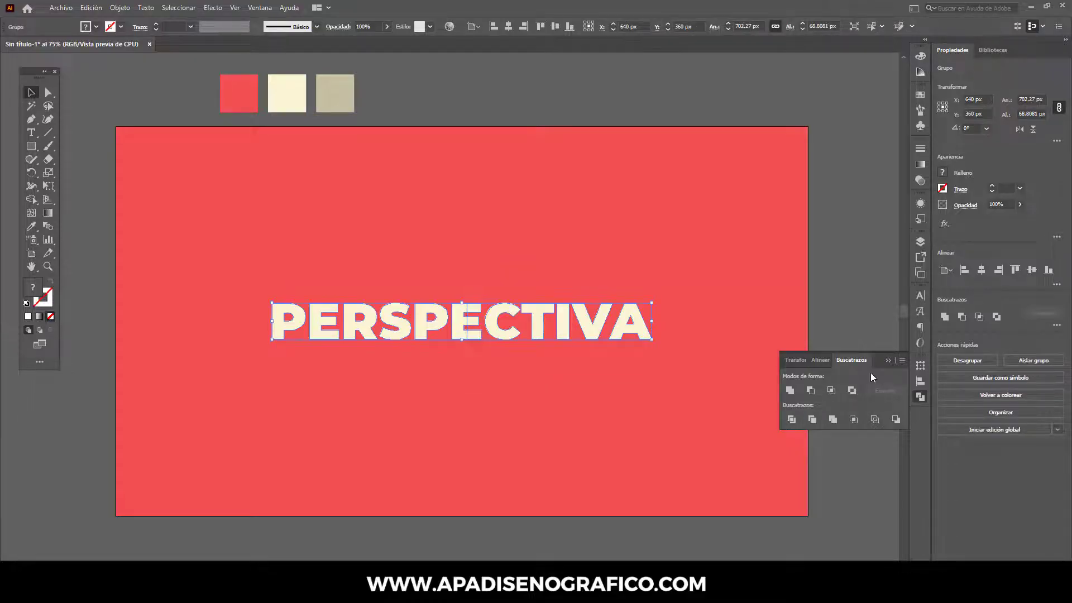
{"action": "left_click", "coordinate": [888, 360]}
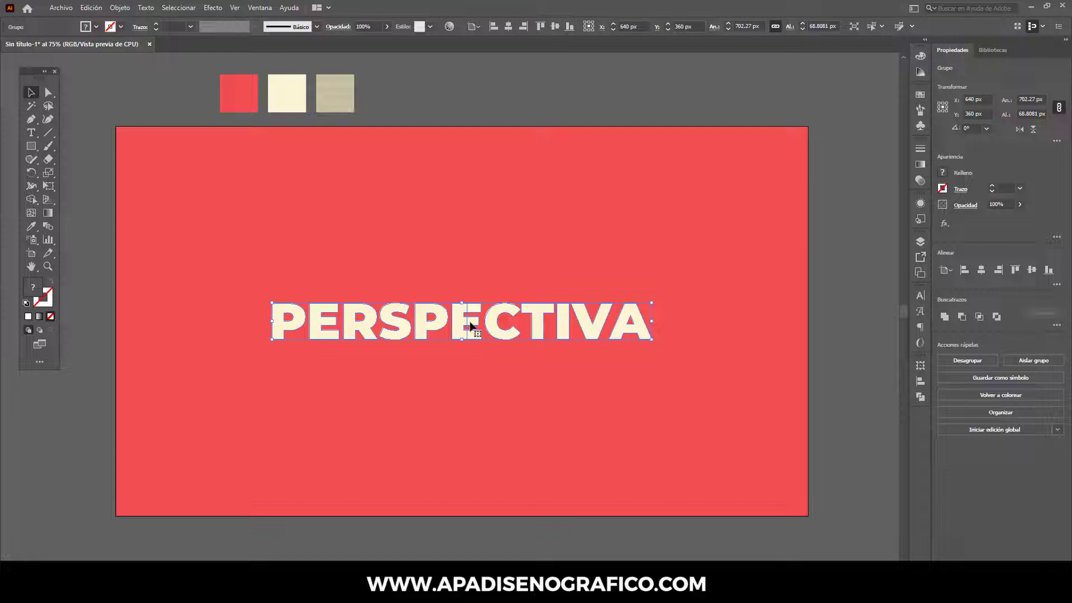
{"action": "right_click", "coordinate": [470, 326]}
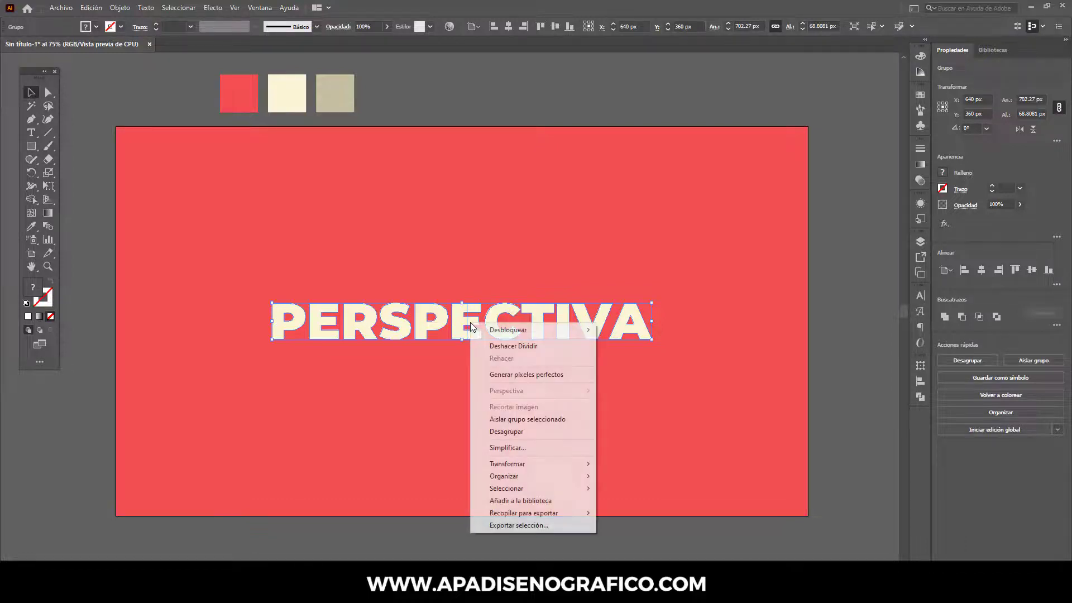
{"action": "left_click", "coordinate": [504, 431]}
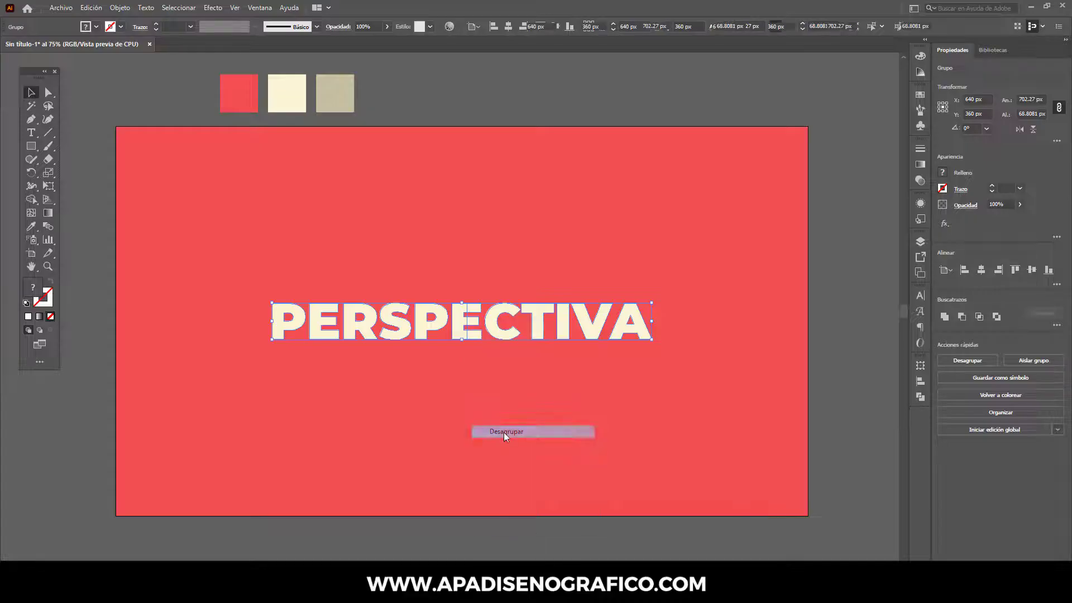
{"action": "left_click", "coordinate": [474, 393]}
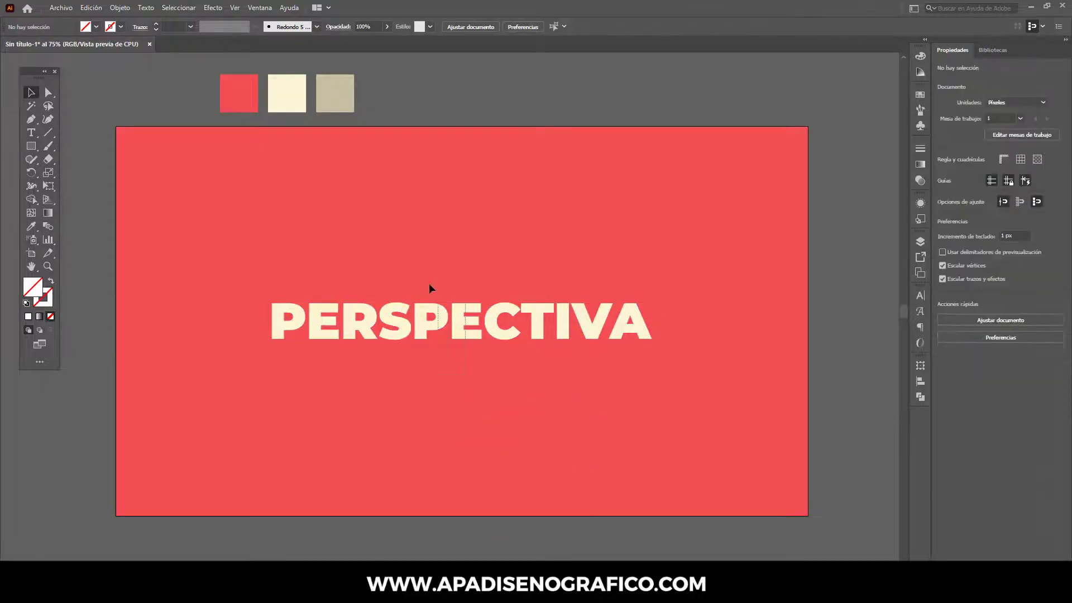
Group the PERSPE pieces and apply Free Transform's Free Distort to that group
{"action": "left_click_drag", "start_coordinate": [461, 349], "coordinate": [260, 282]}
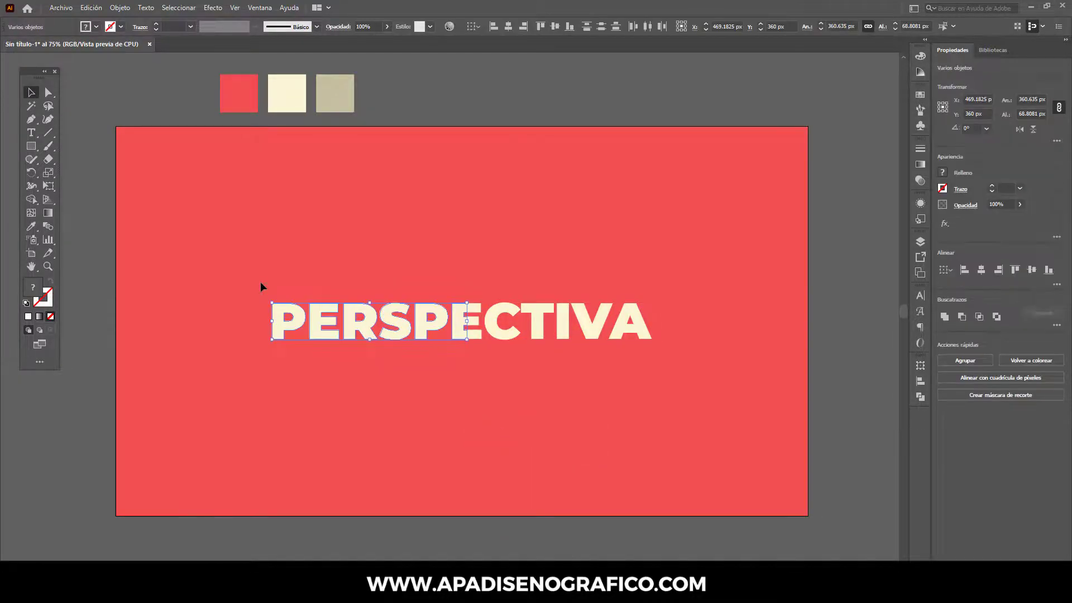
{"action": "key", "text": "ctrl+g"}
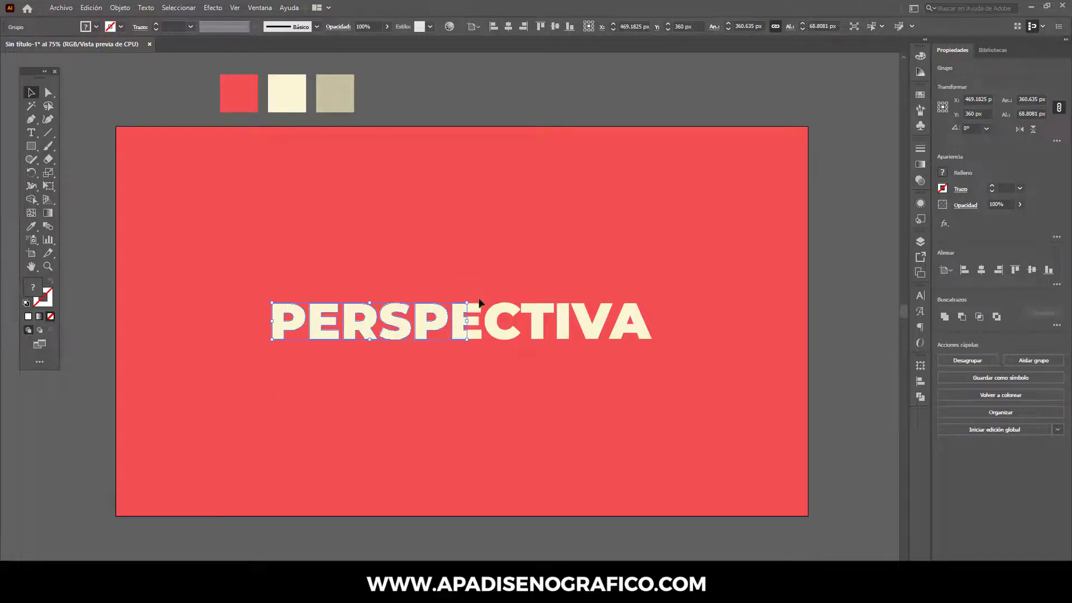
{"action": "left_click_drag", "start_coordinate": [475, 295], "coordinate": [685, 362]}
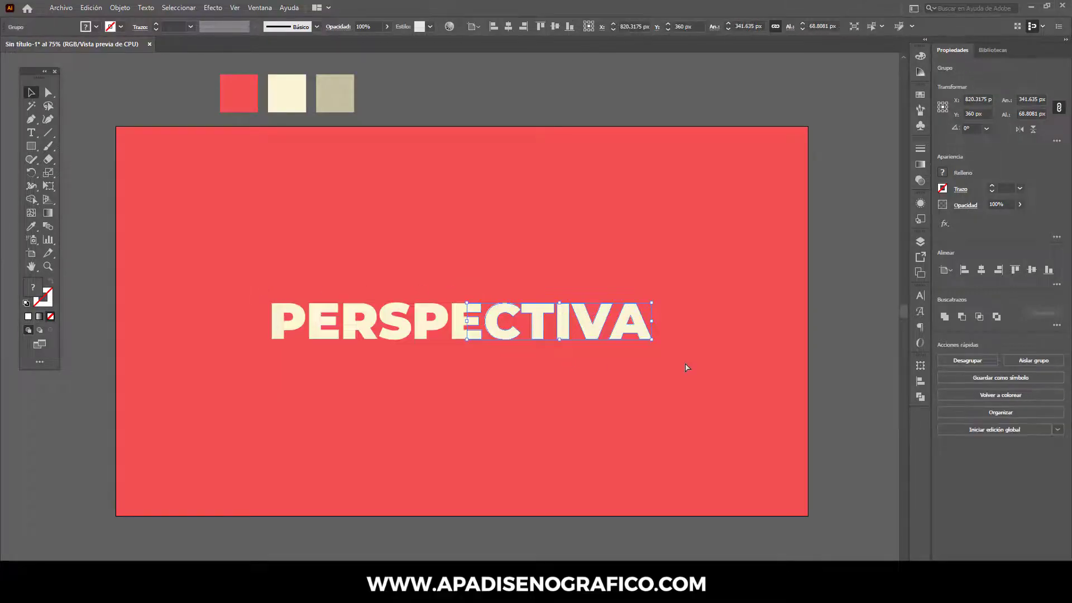
{"action": "left_click", "coordinate": [453, 367]}
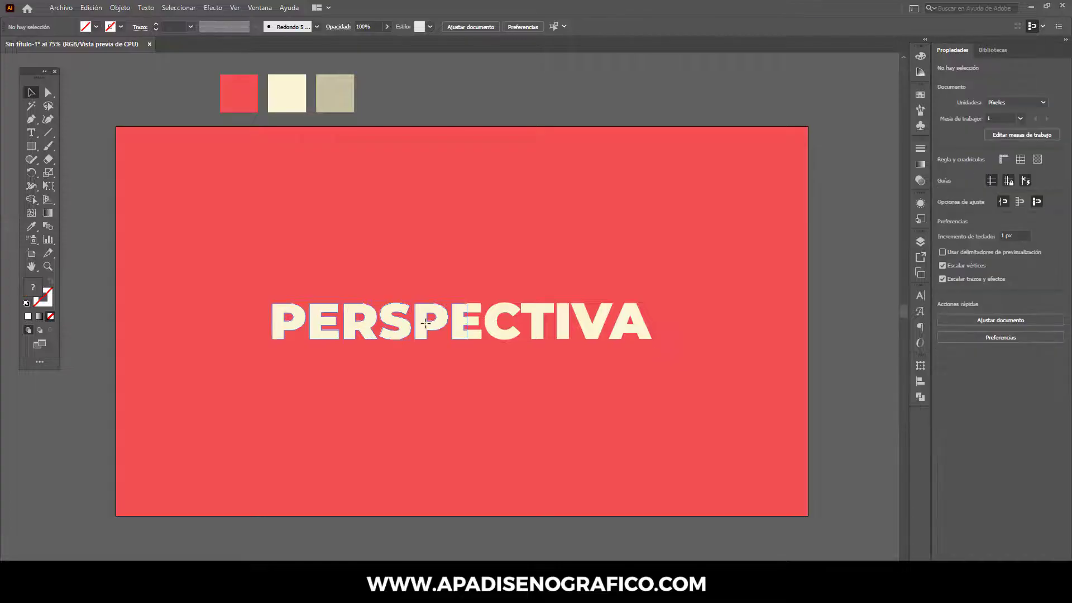
{"action": "left_click", "coordinate": [426, 323]}
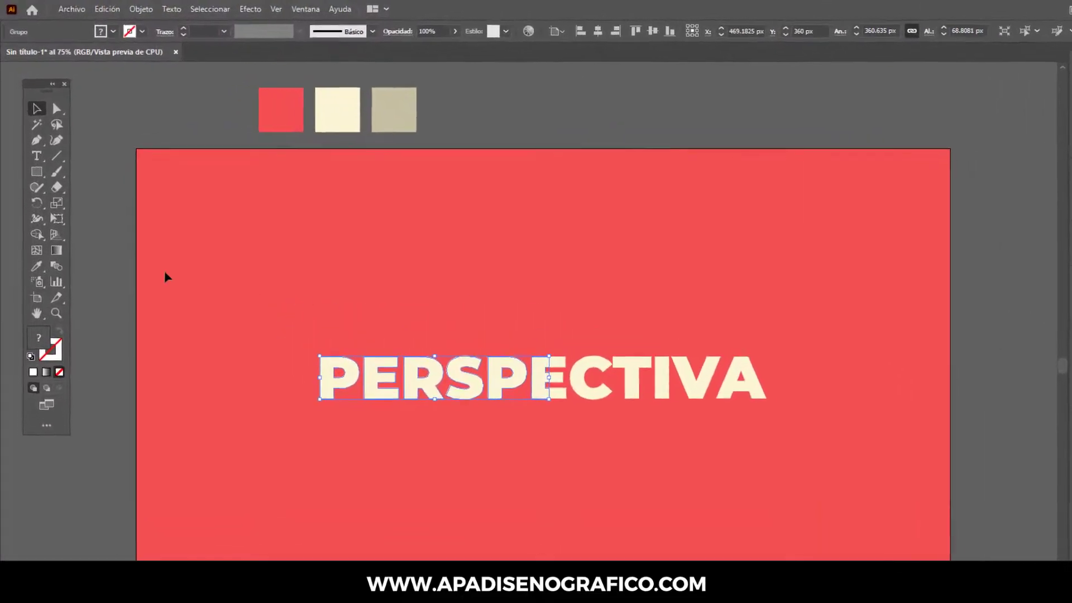
{"action": "left_click", "coordinate": [59, 229]}
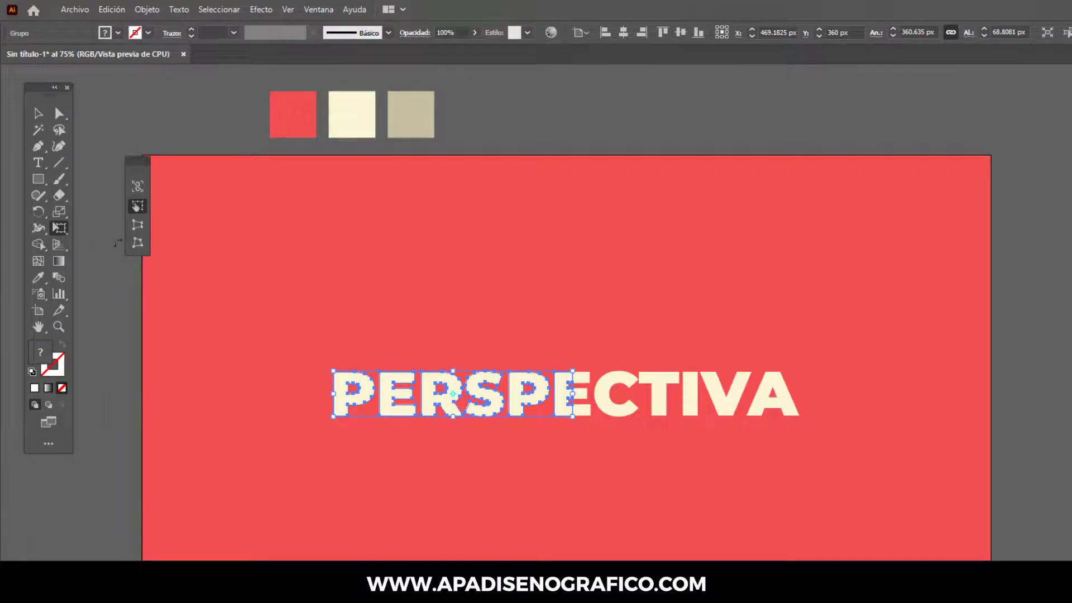
{"action": "left_click", "coordinate": [136, 247]}
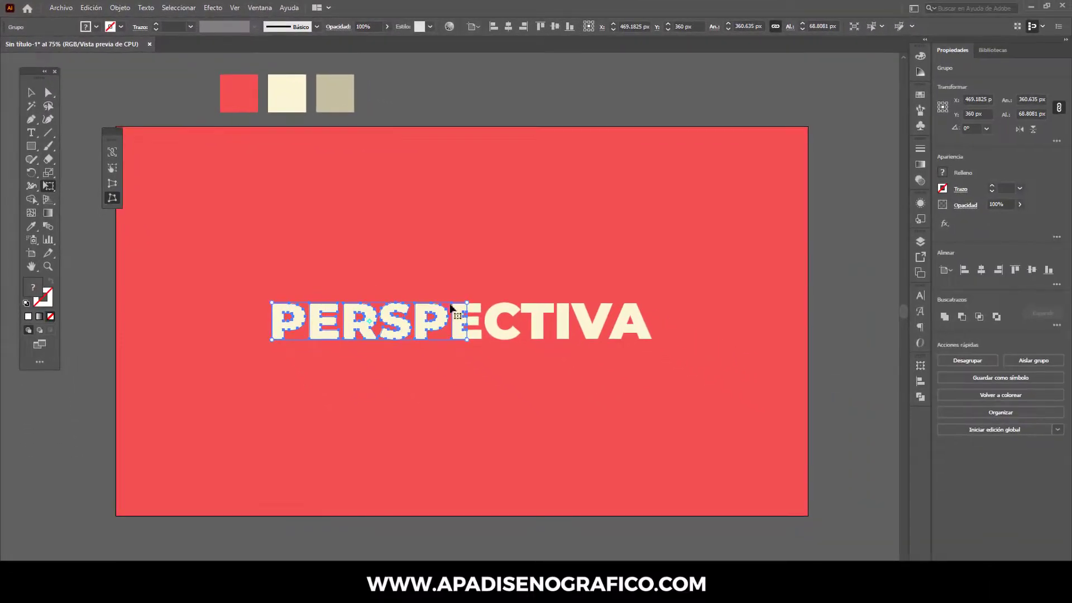
Drag PERSPE's top-right corner up so it reaches about 205 px at the E
{"action": "left_click_drag", "start_coordinate": [468, 303], "coordinate": [483, 264]}
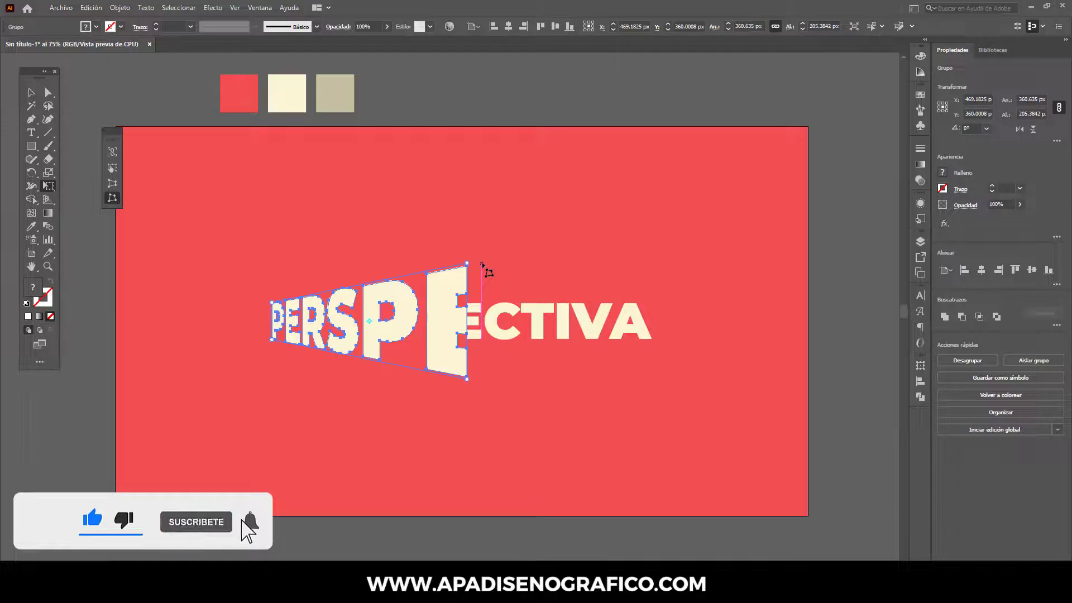
Apply Perspective Distort to the ECTIVA group, raising its top-left corner beside the E
{"action": "key", "text": "v"}
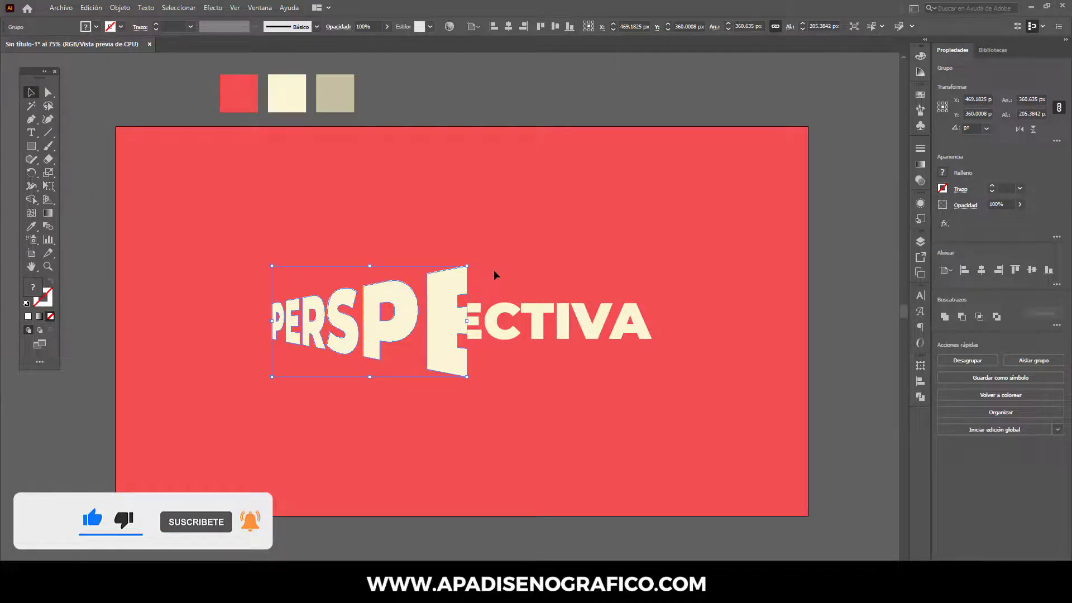
{"action": "left_click", "coordinate": [647, 335]}
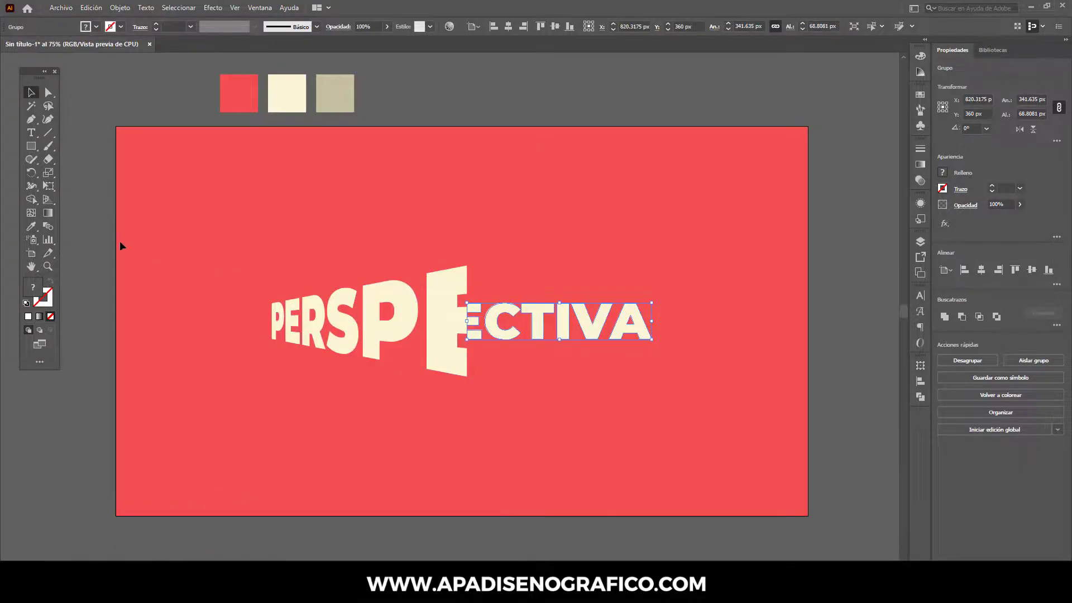
{"action": "left_click", "coordinate": [51, 187]}
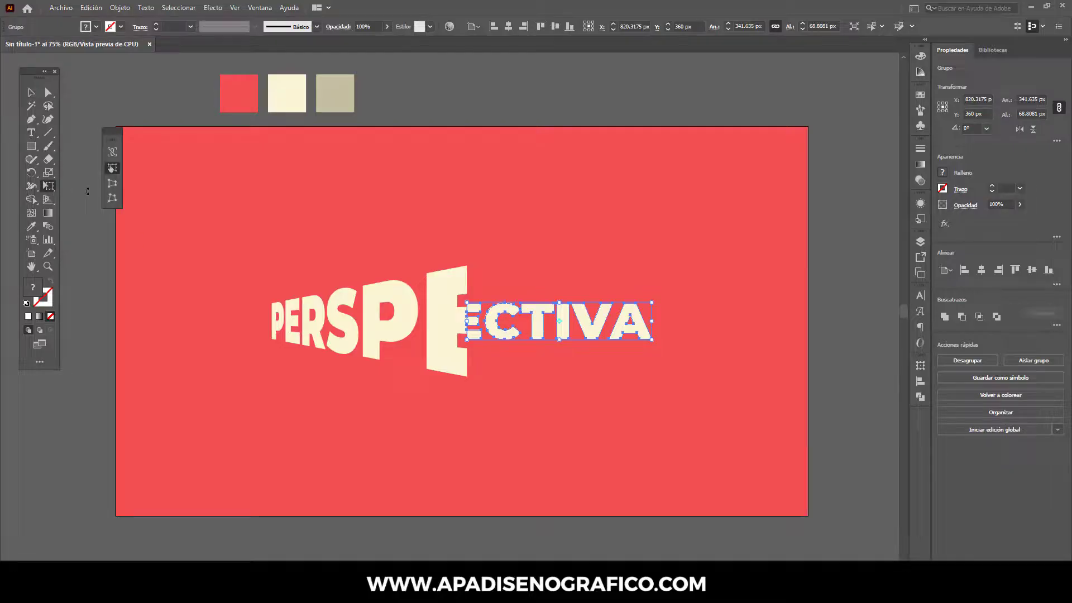
{"action": "left_click", "coordinate": [113, 202]}
{"action": "left_click_drag", "start_coordinate": [469, 296], "coordinate": [472, 267]}
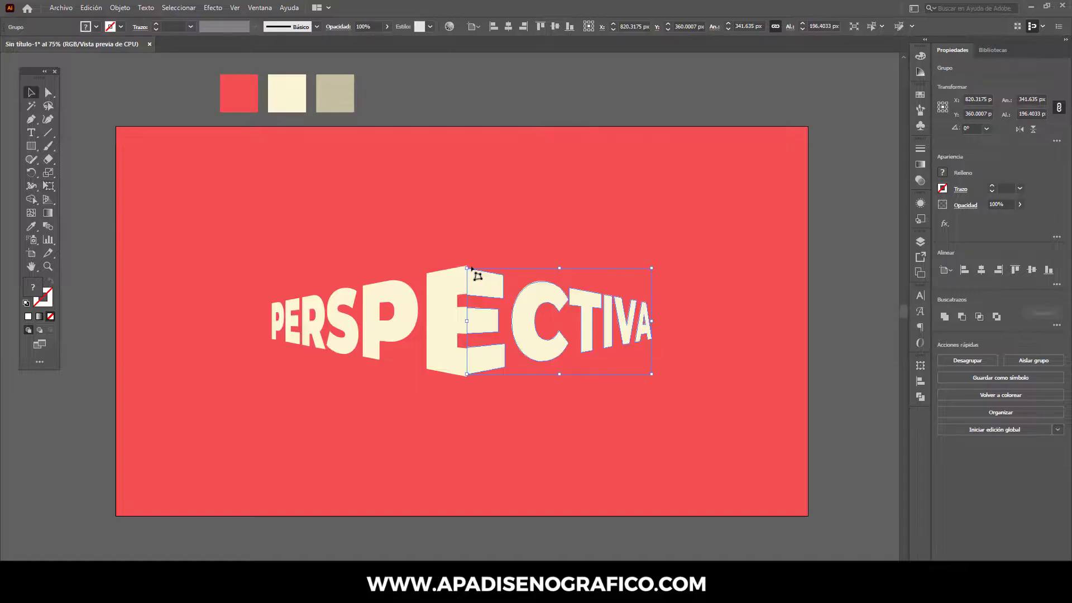
Stretch ECTIVA's top and bottom edges to stand 206 px tall at the E
{"action": "key", "text": "ctrl+1"}
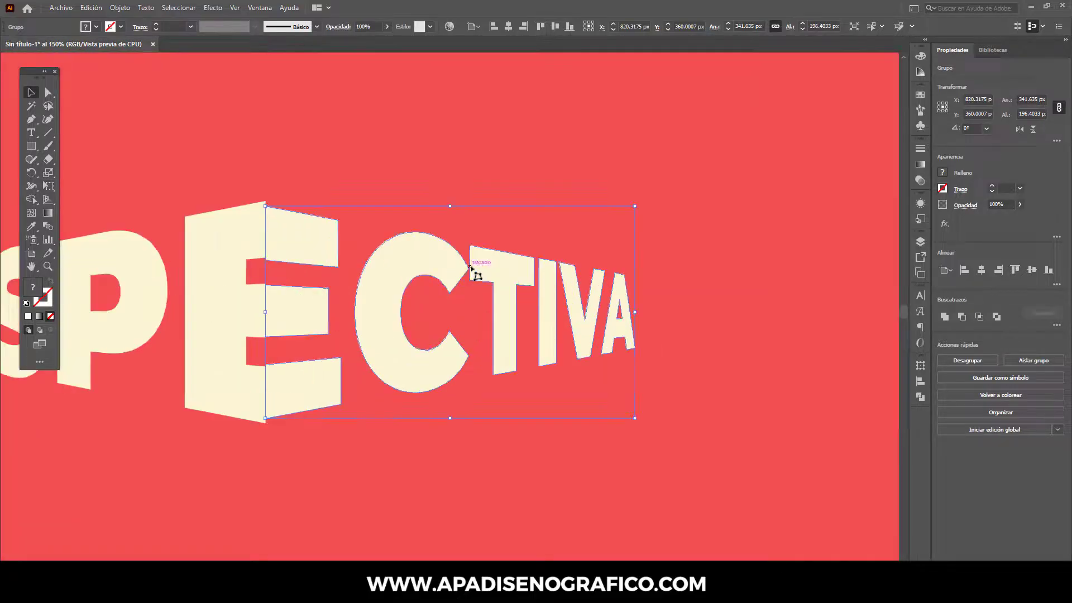
{"action": "left_click_drag", "start_coordinate": [452, 206], "coordinate": [452, 200]}
{"action": "left_click_drag", "start_coordinate": [452, 418], "coordinate": [450, 423]}
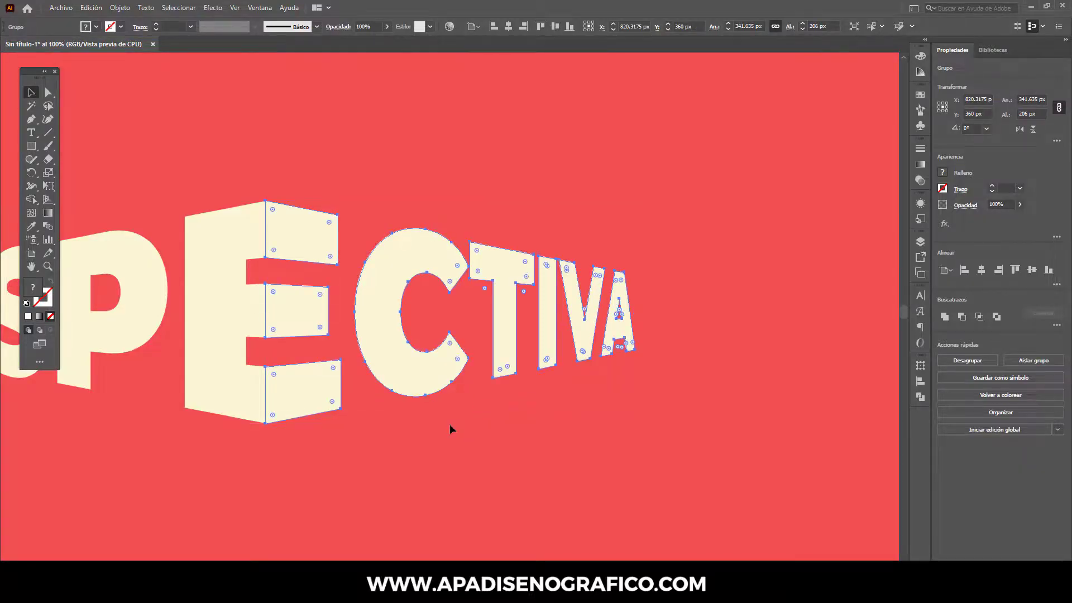
{"action": "key", "text": "ctrl+minus"}
{"action": "key", "text": "ctrl+minus"}
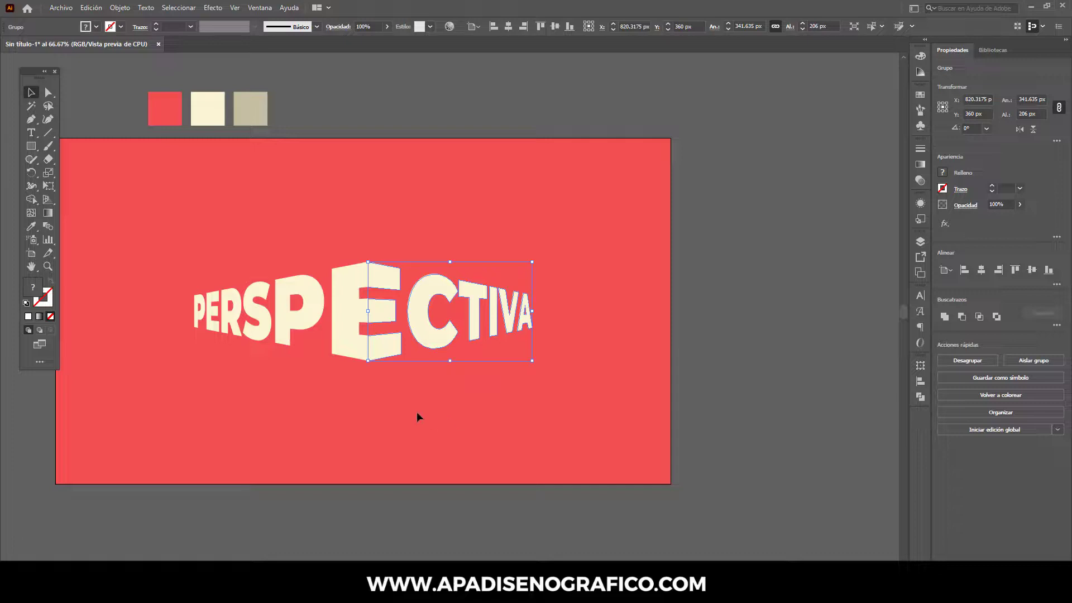
Fill the ECTIVA half with the tan swatch colour, then deselect the word
{"action": "left_click", "coordinate": [32, 226]}
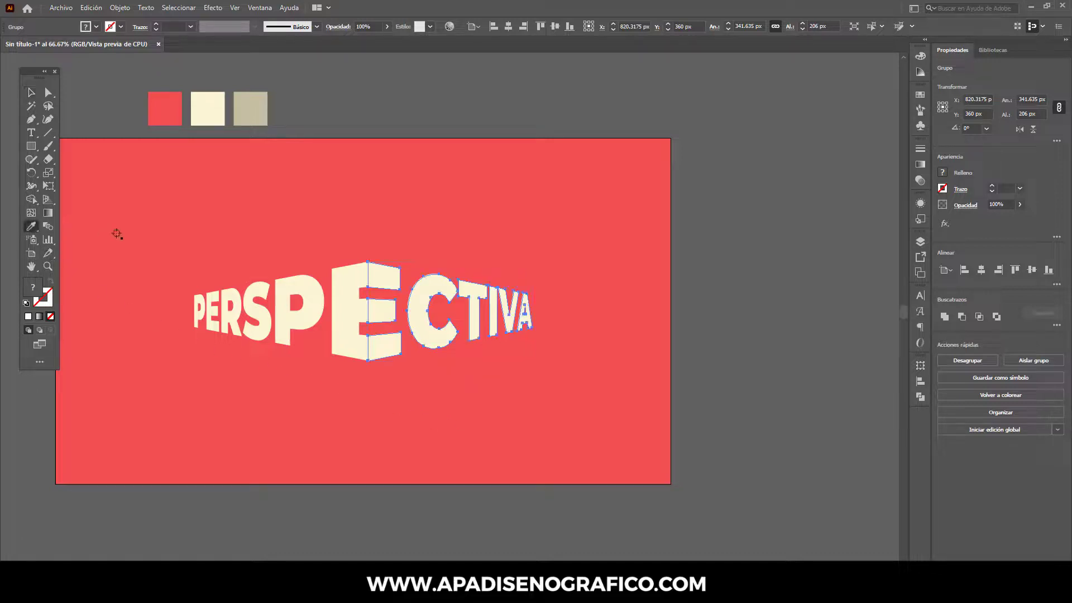
{"action": "left_click", "coordinate": [242, 122]}
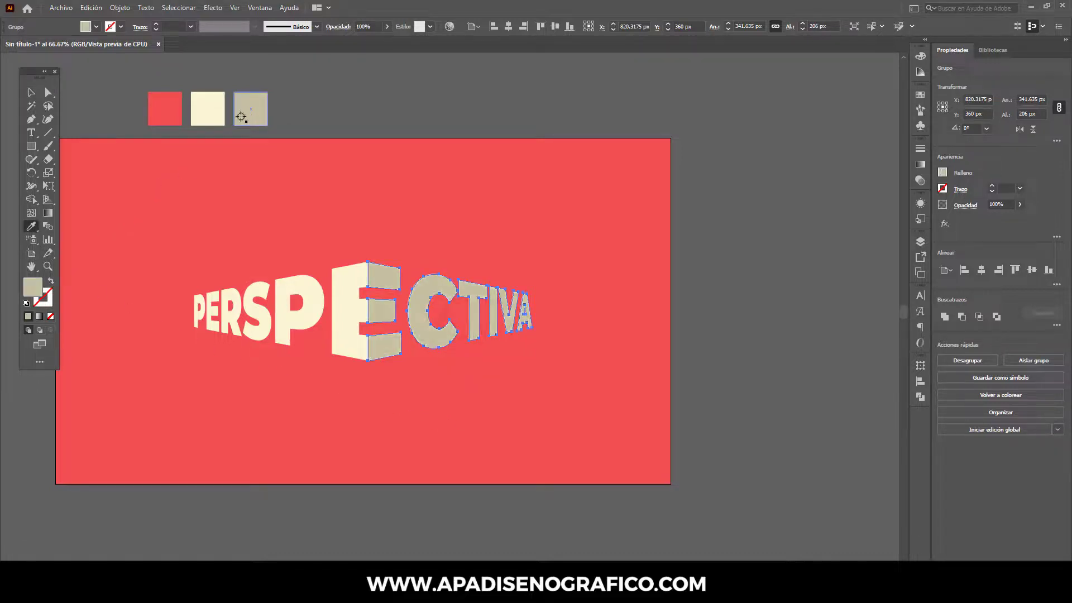
{"action": "left_click", "coordinate": [32, 92]}
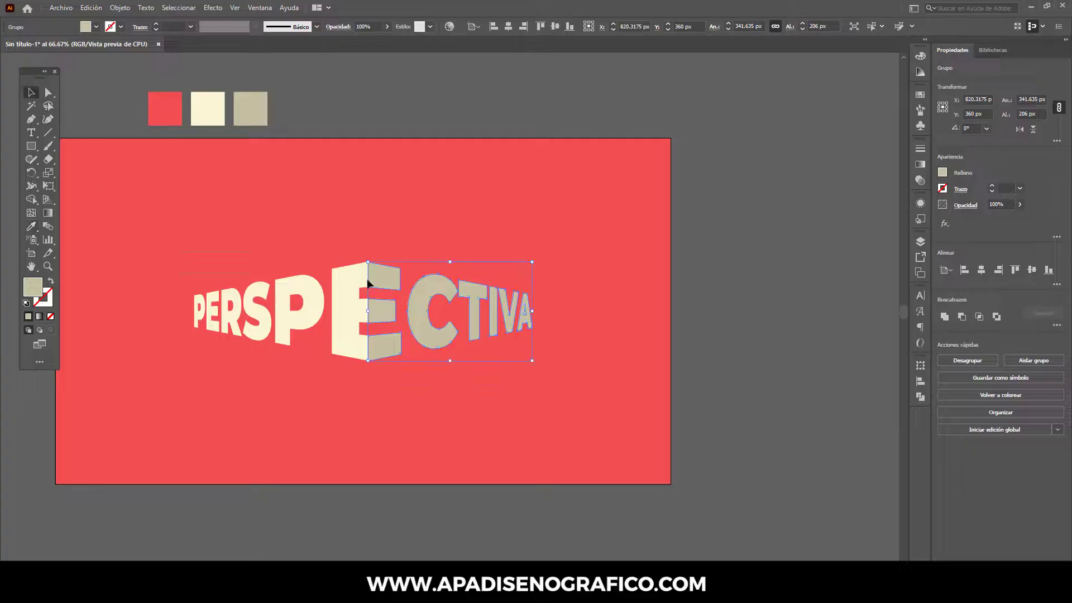
{"action": "left_click_drag", "start_coordinate": [592, 361], "coordinate": [592, 362]}
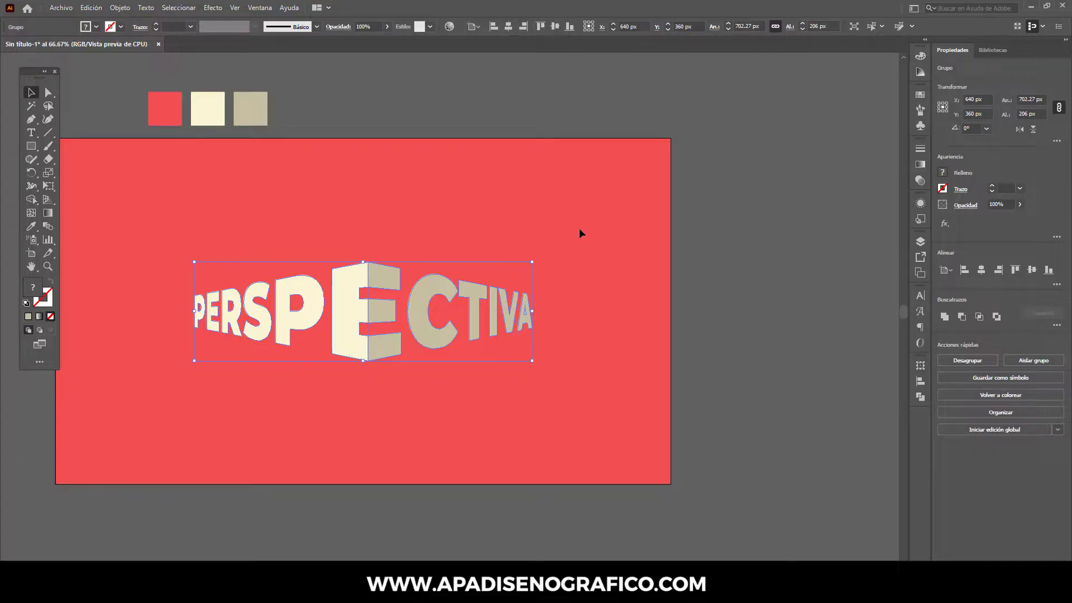
{"action": "left_click", "coordinate": [592, 299]}
{"action": "left_click_drag", "start_coordinate": [592, 301], "coordinate": [658, 310]}
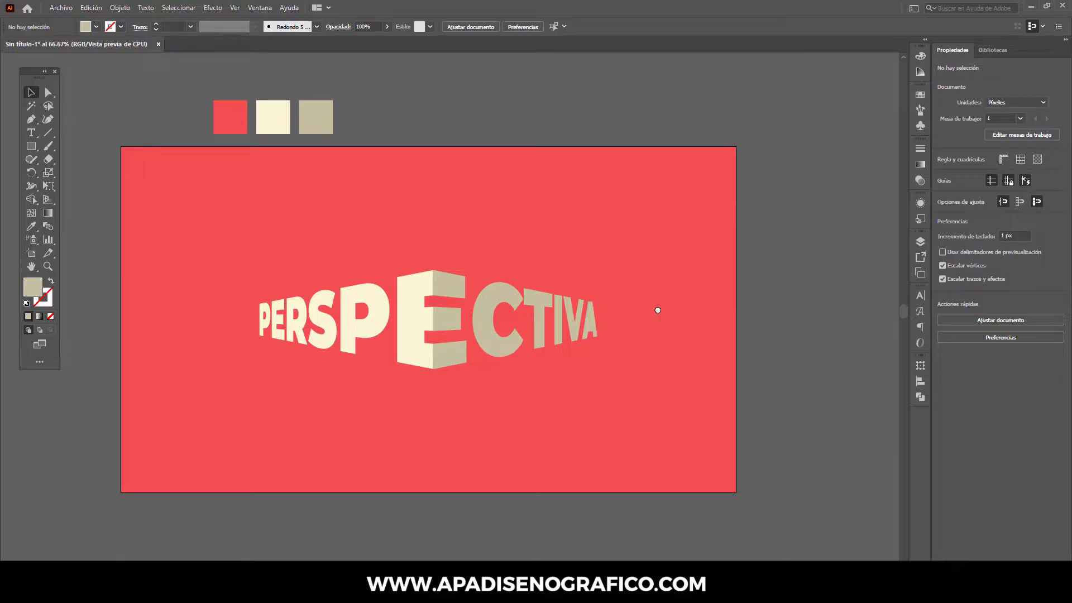